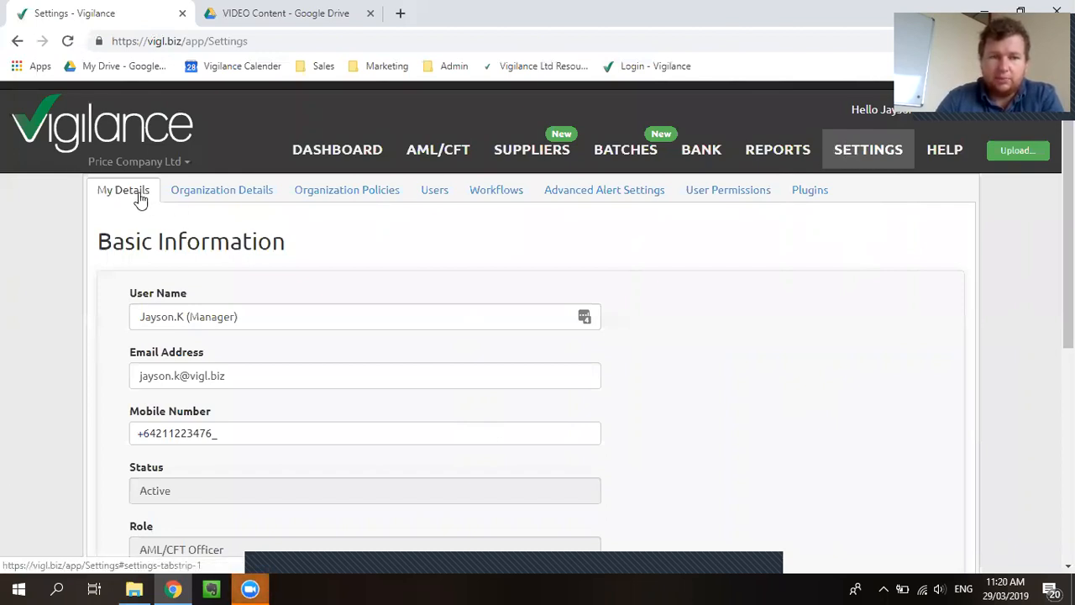
Review the personal details and password change form, followed by the organization's contact and MBIE details
scroll(126, 283, "down", 1)
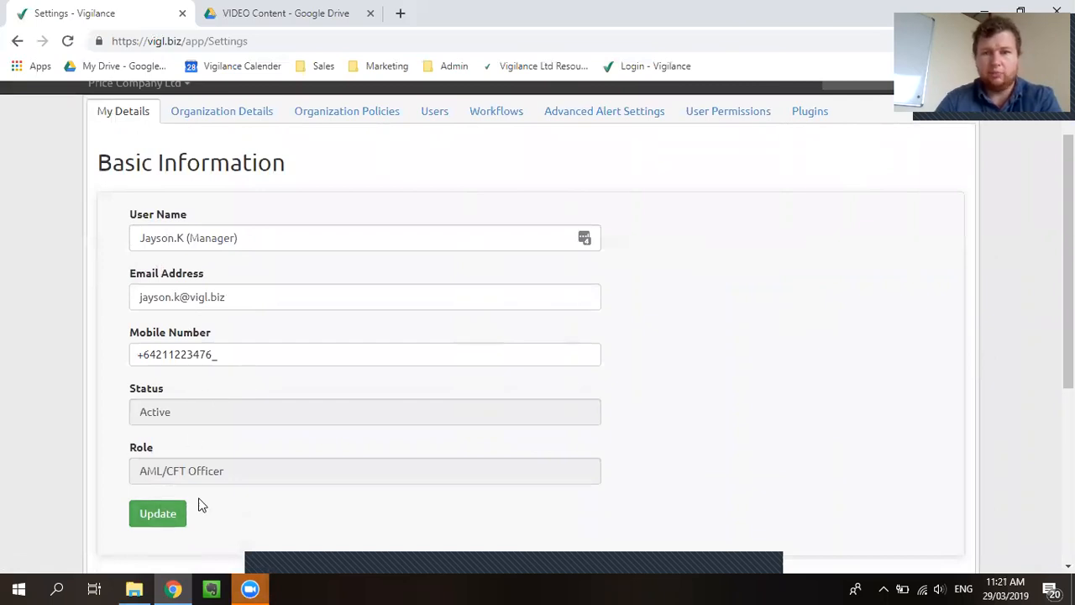
scroll(180, 513, "down", 3)
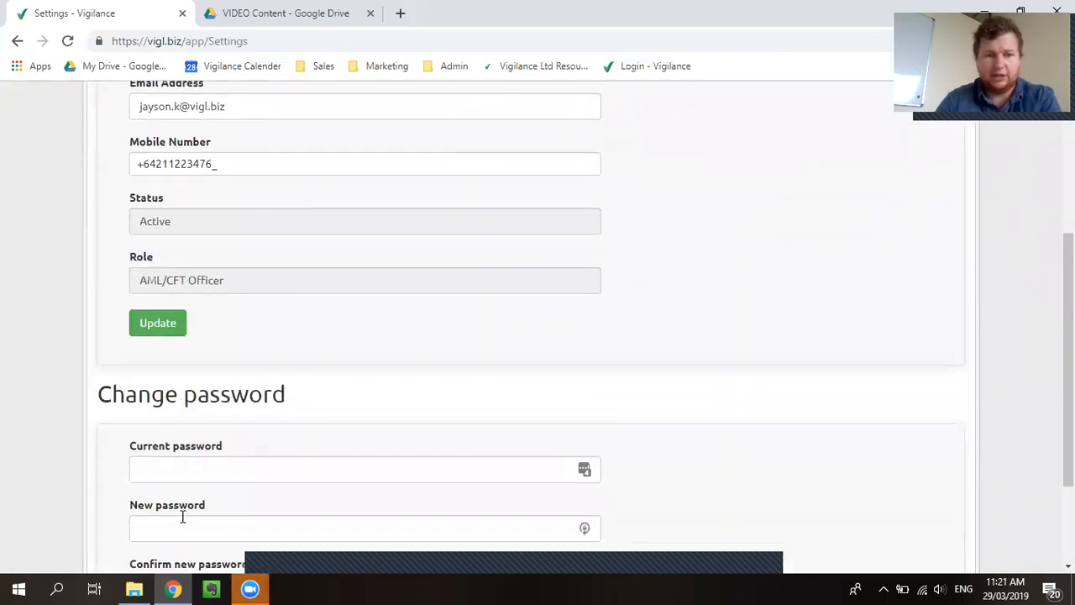
scroll(221, 444, "down", 2)
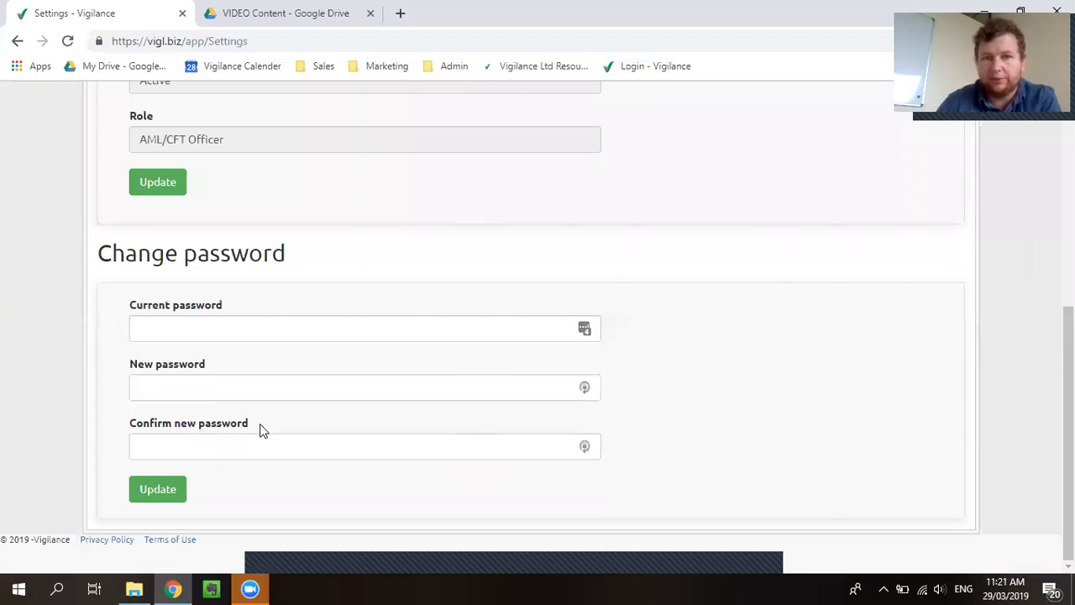
scroll(244, 395, "up", 5)
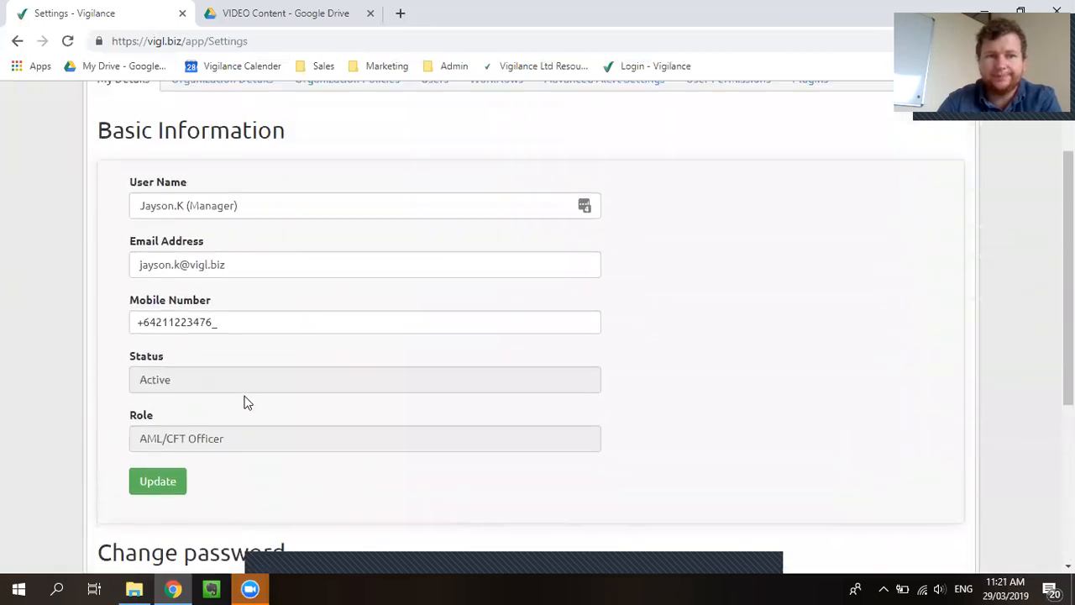
left_click(238, 178)
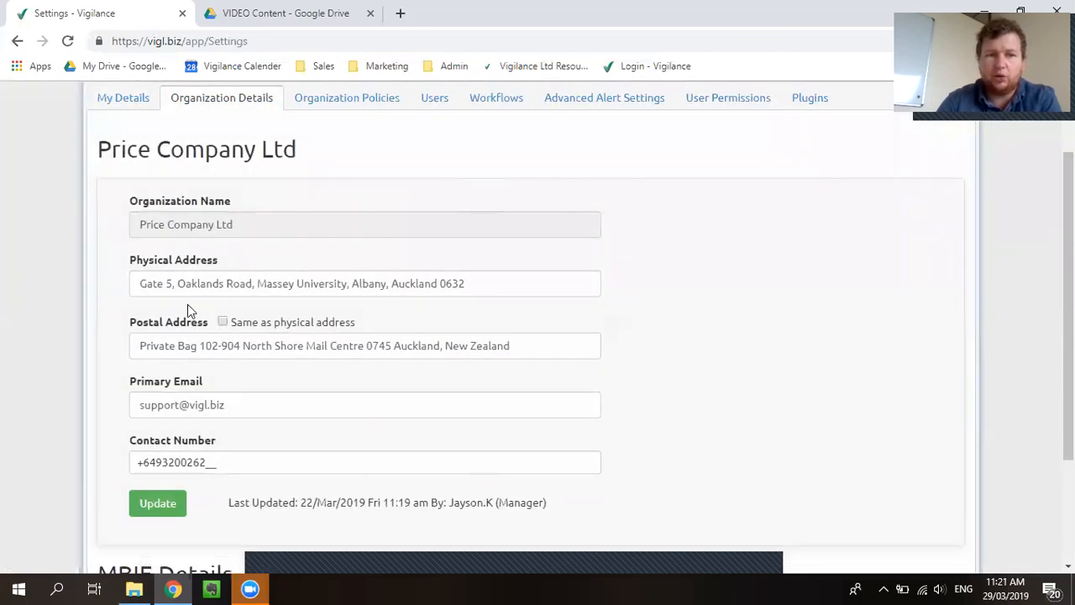
scroll(115, 303, "down", 3)
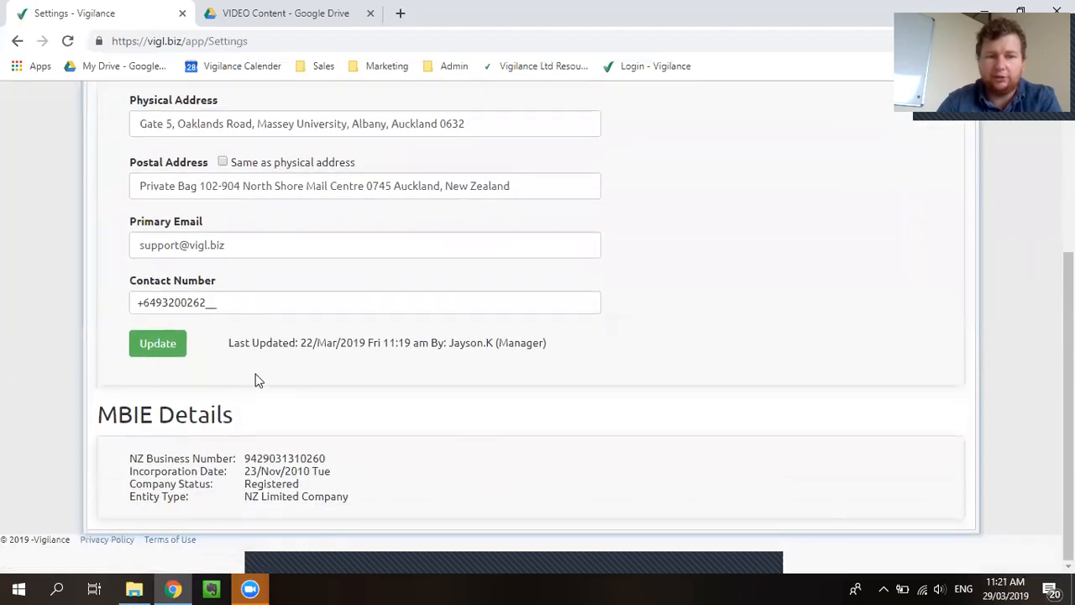
scroll(259, 380, "up", 3)
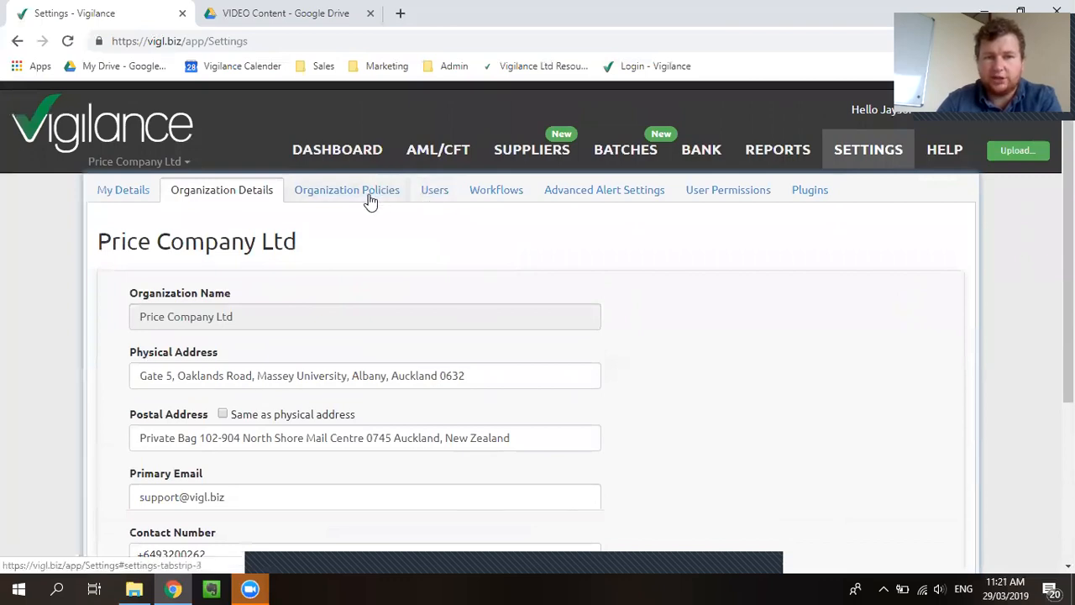
Examine the existing users' roles, statuses, login dates and available account actions across the full users table
left_click(435, 195)
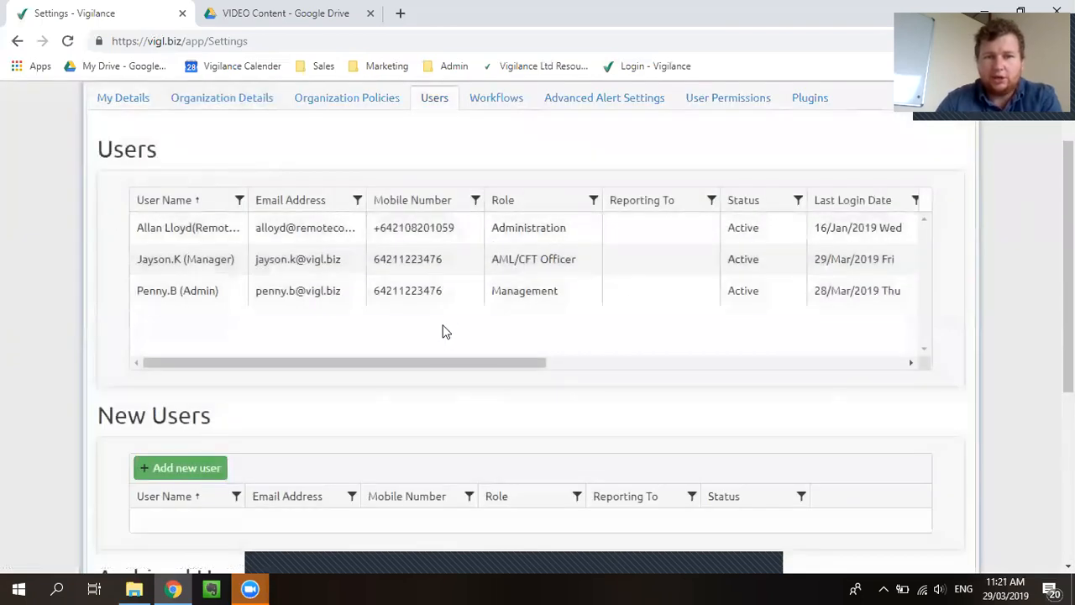
left_click_drag(443, 362, 930, 311)
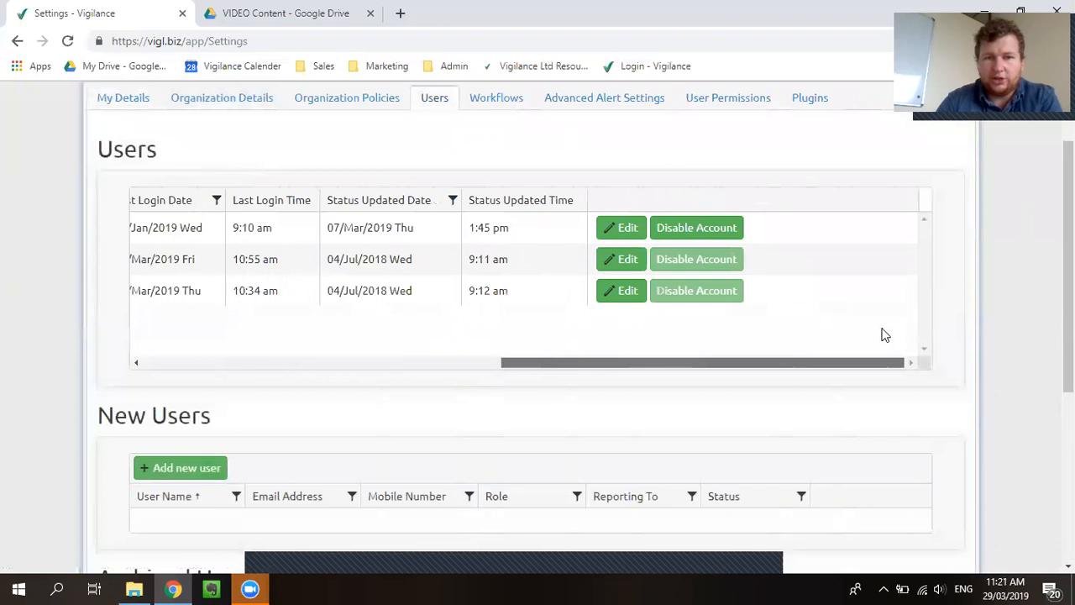
left_click_drag(809, 363, 765, 378)
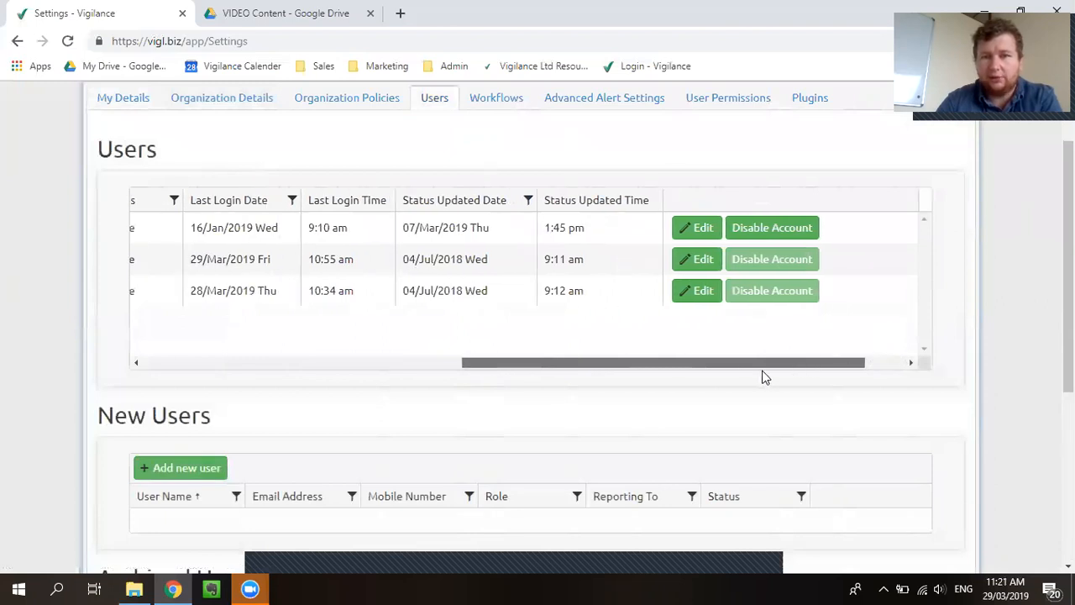
left_click_drag(696, 363, 384, 375)
Open a blank new-user entry to view its fields and look over the archived users
scroll(77, 345, "down", 2)
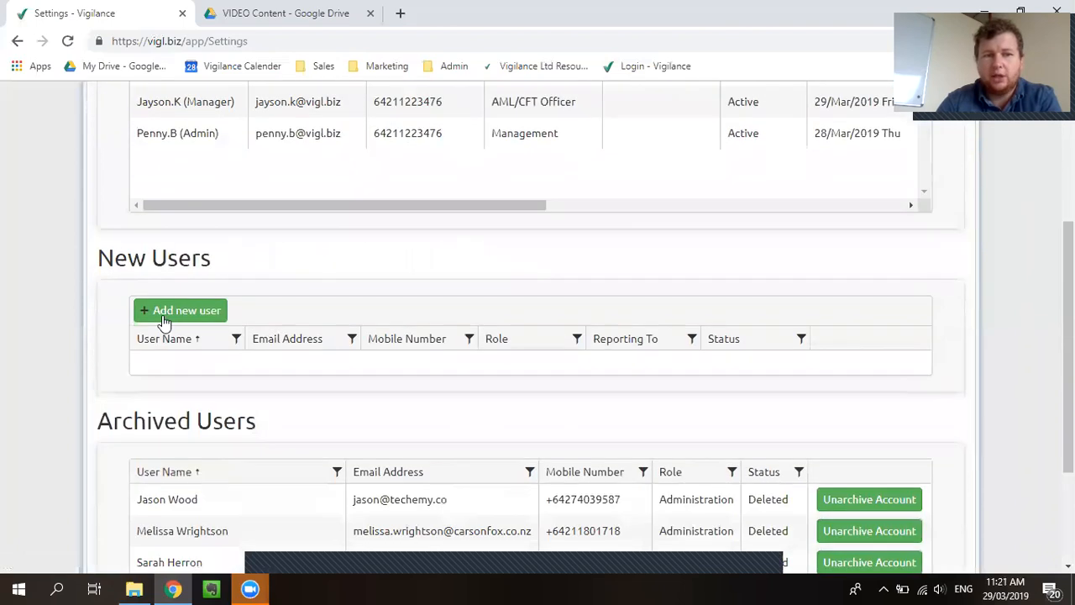
left_click(172, 317)
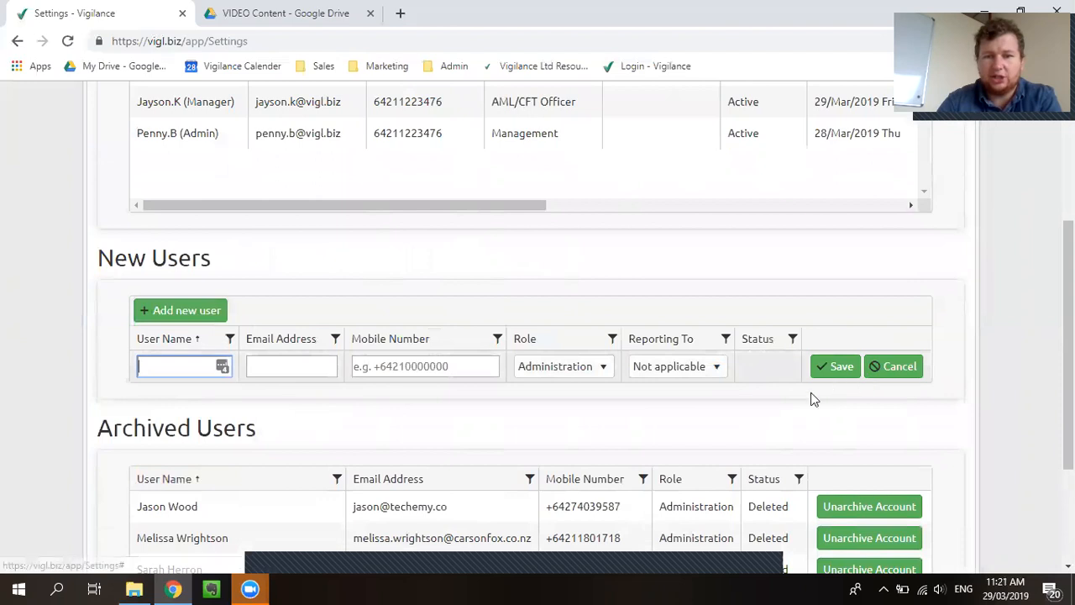
scroll(155, 379, "down", 2)
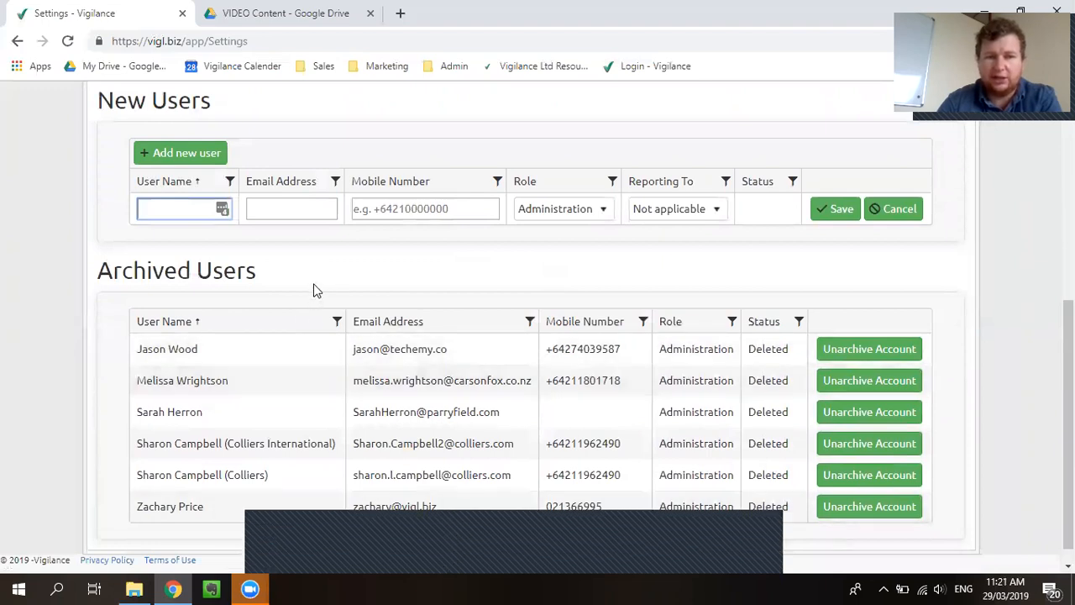
scroll(313, 290, "up", 5)
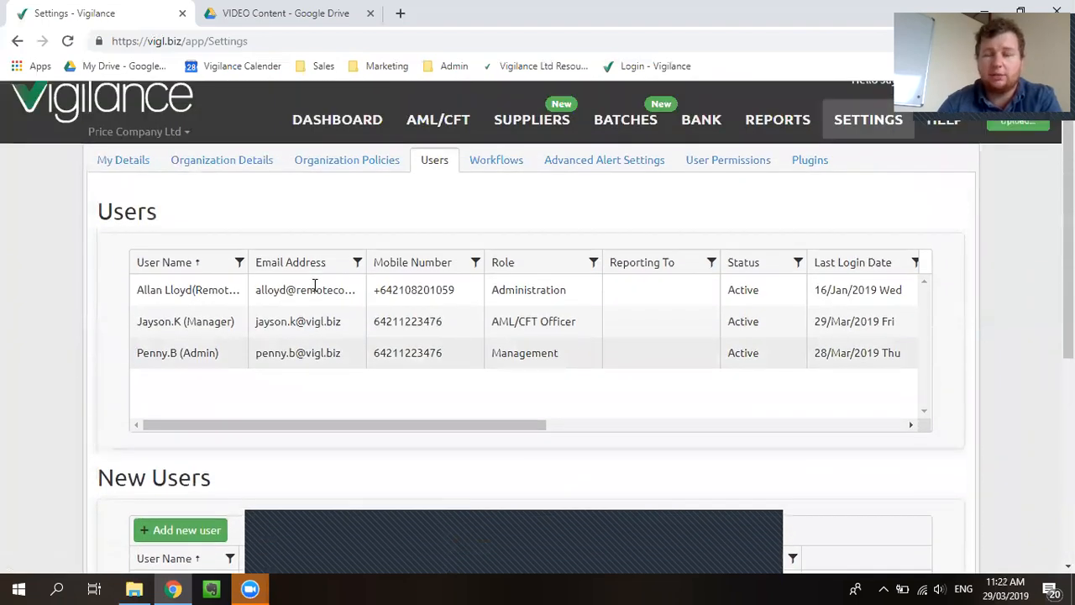
scroll(314, 286, "up", 1)
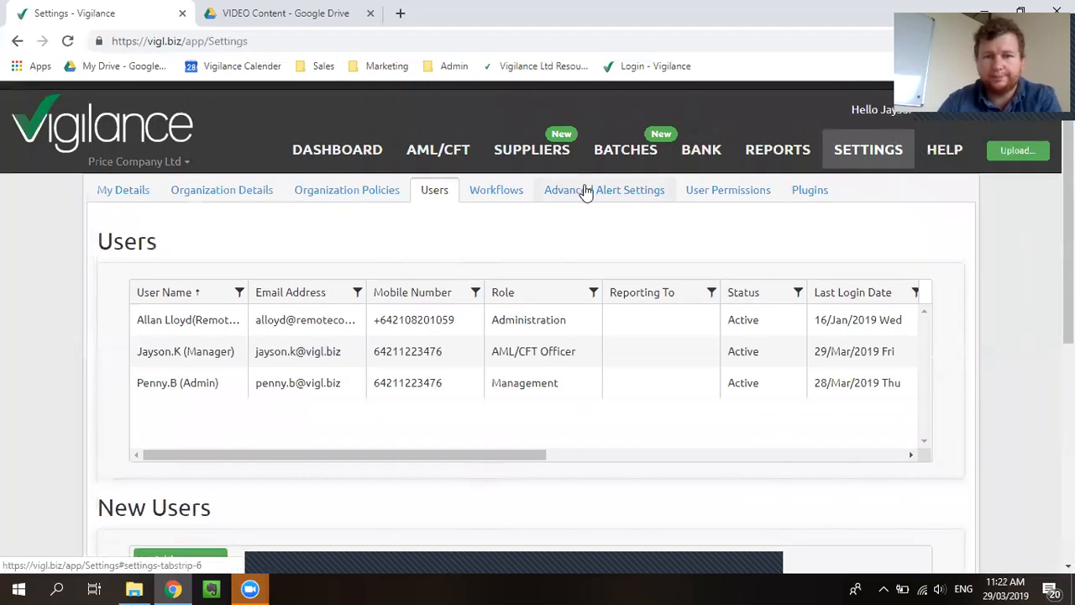
Look at the current Creditors workflow, and inspect the importers and viewers in the current Bank workflow
left_click(517, 205)
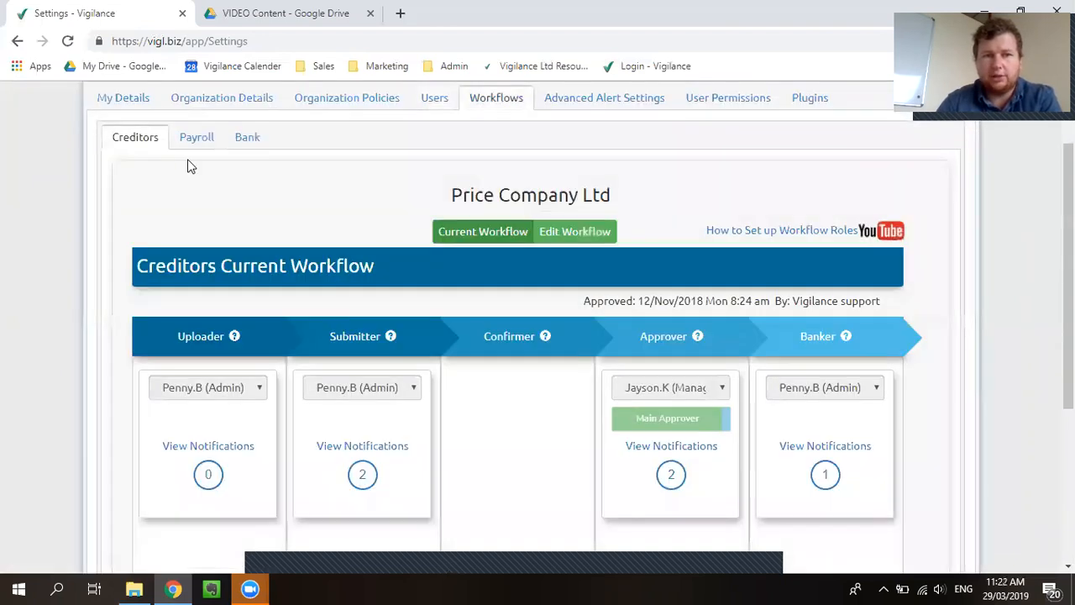
left_click(248, 139)
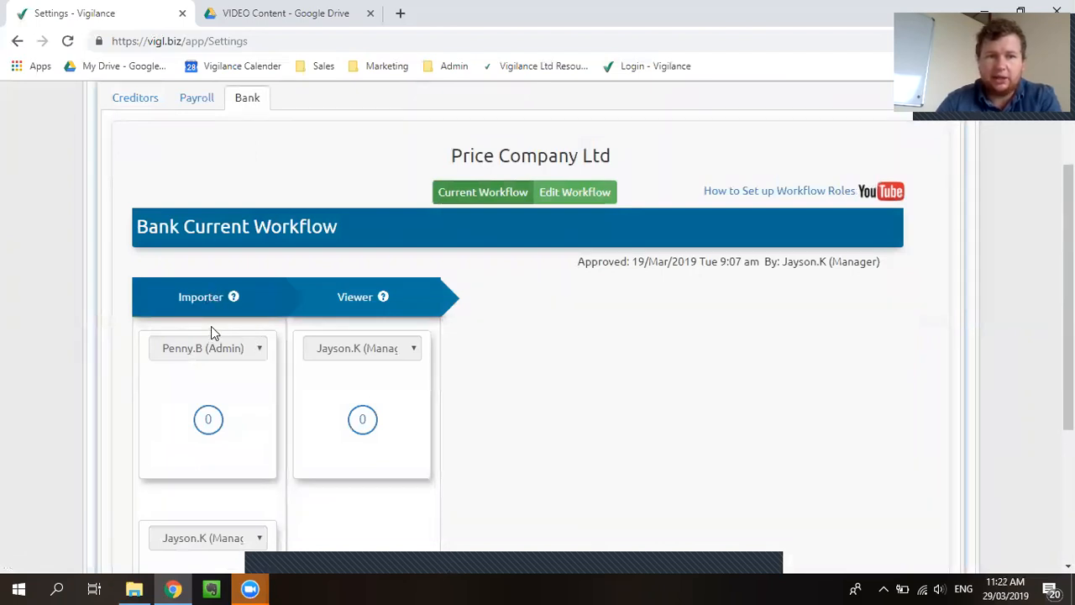
scroll(211, 333, "down", 1)
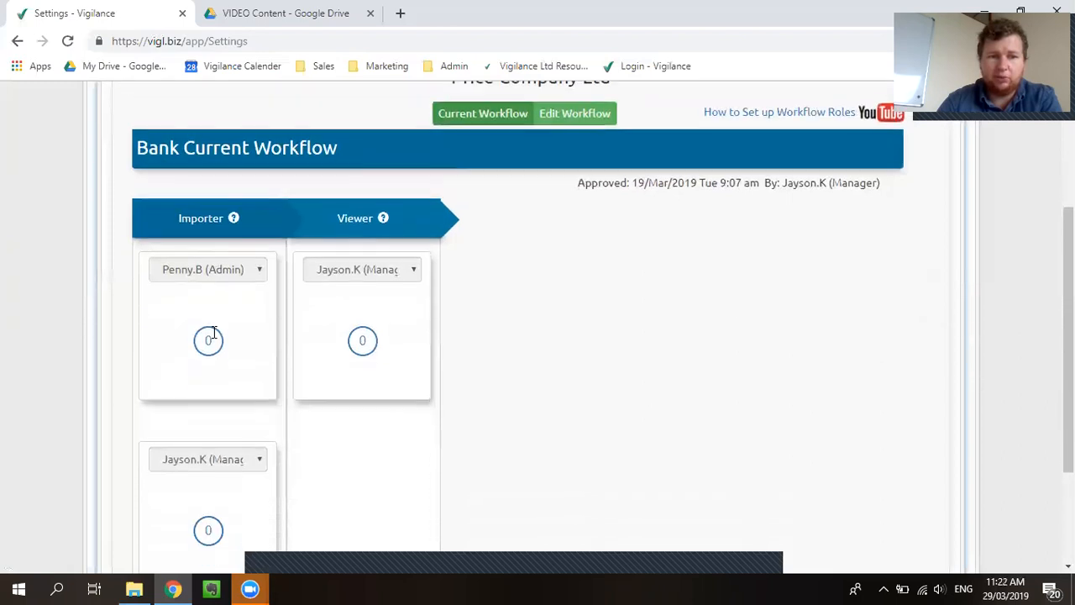
scroll(339, 395, "down", 2)
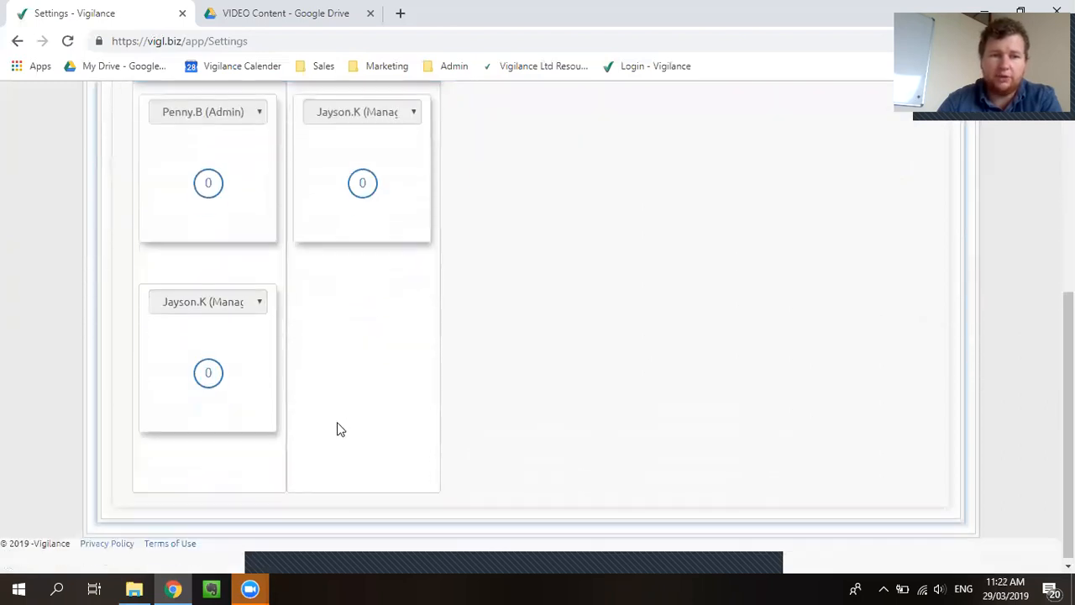
Add the admin user as a second viewer in the proposed Bank workflow and approve the workflow
scroll(722, 244, "up", 2)
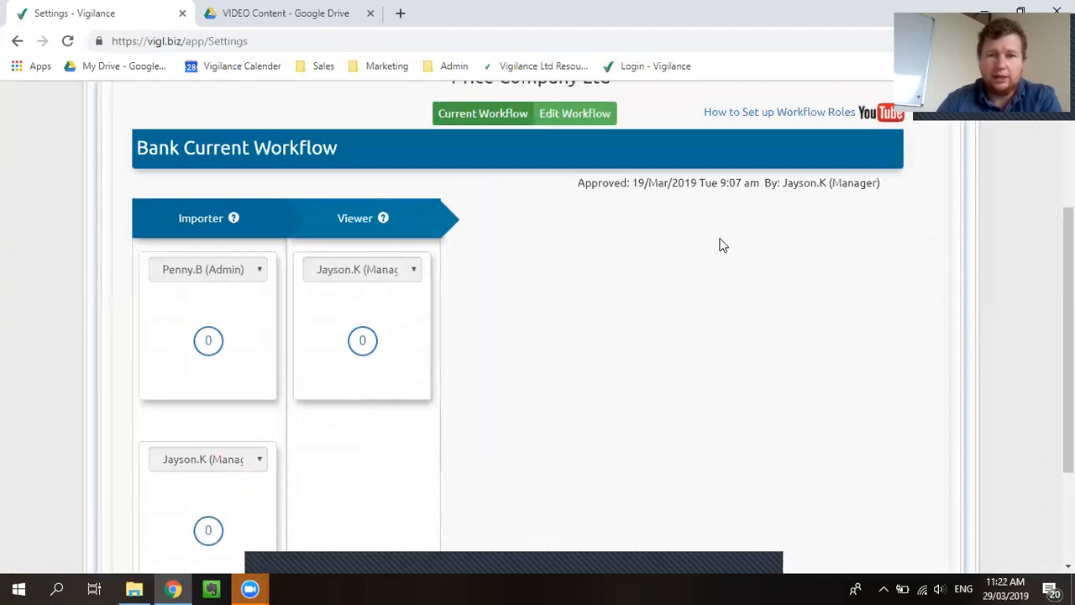
left_click(569, 119)
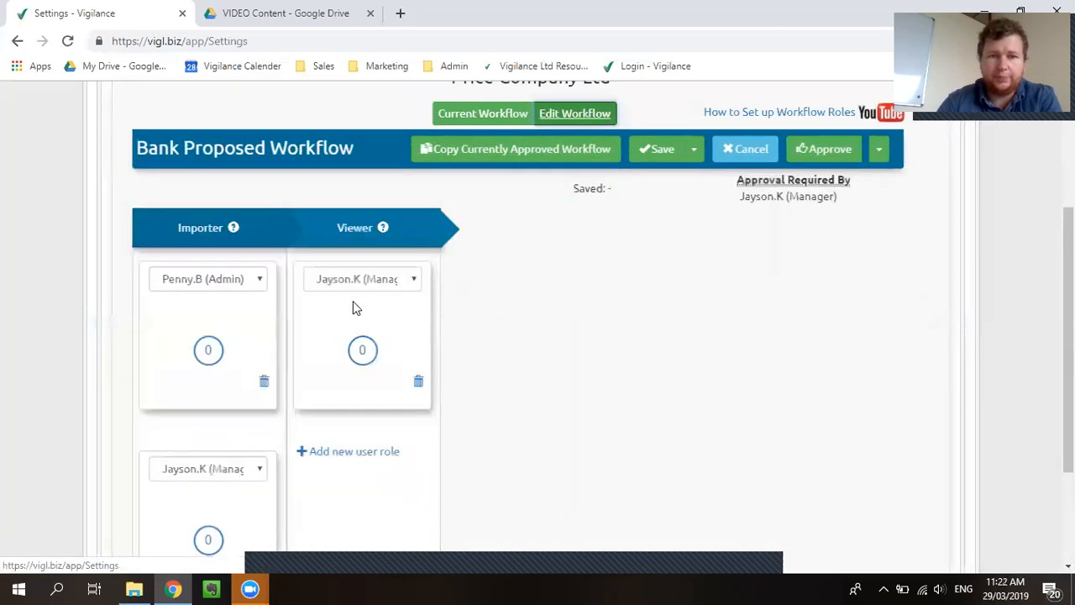
scroll(336, 311, "down", 1)
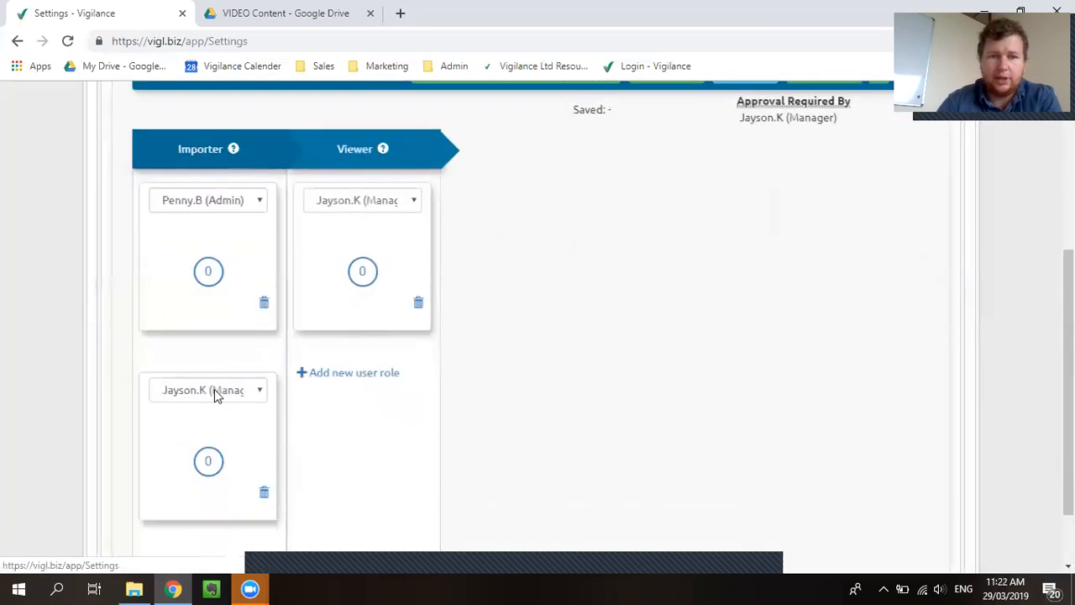
left_click(360, 374)
left_click(404, 392)
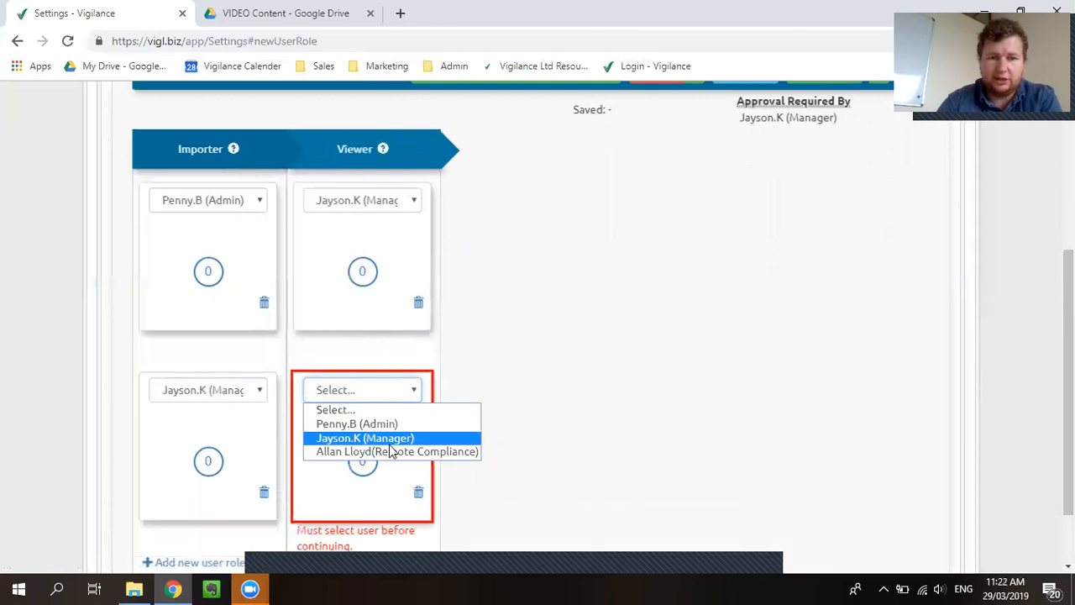
left_click(470, 409)
left_click(367, 392)
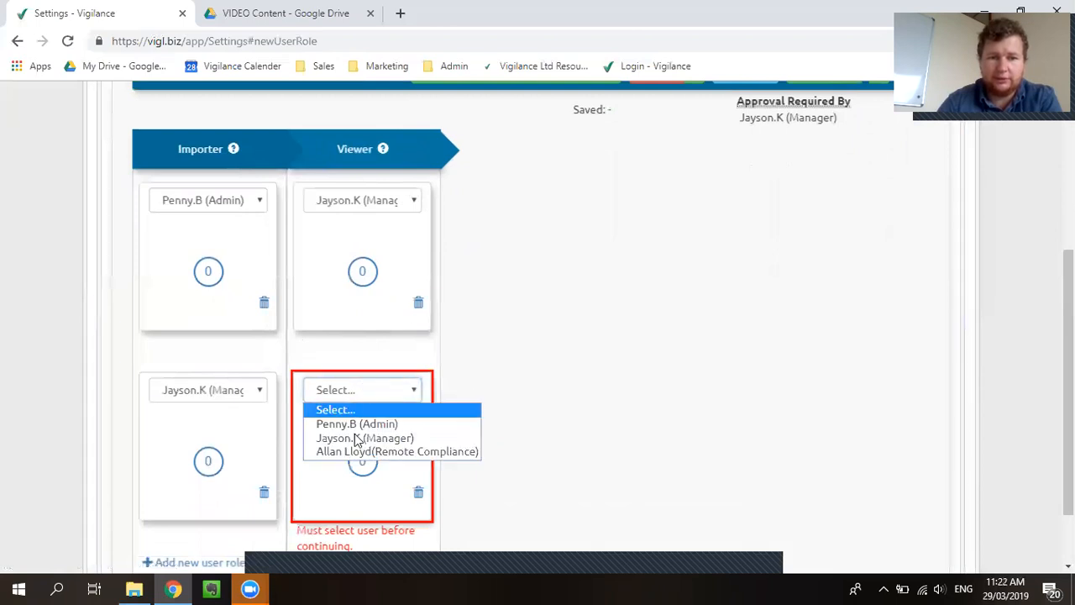
left_click(357, 426)
scroll(545, 428, "down", 2)
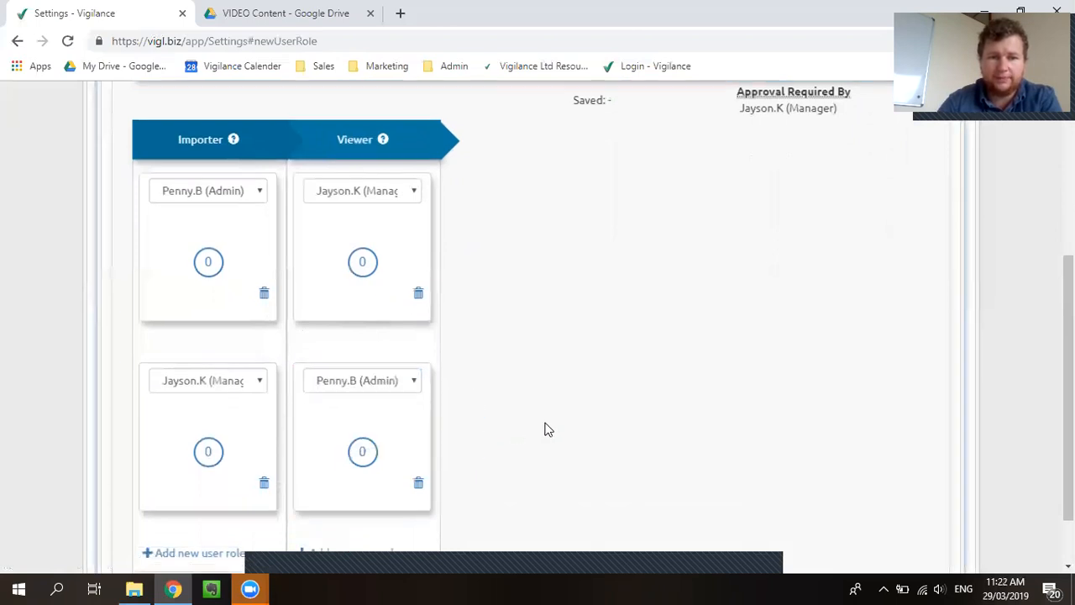
scroll(378, 351, "up", 2)
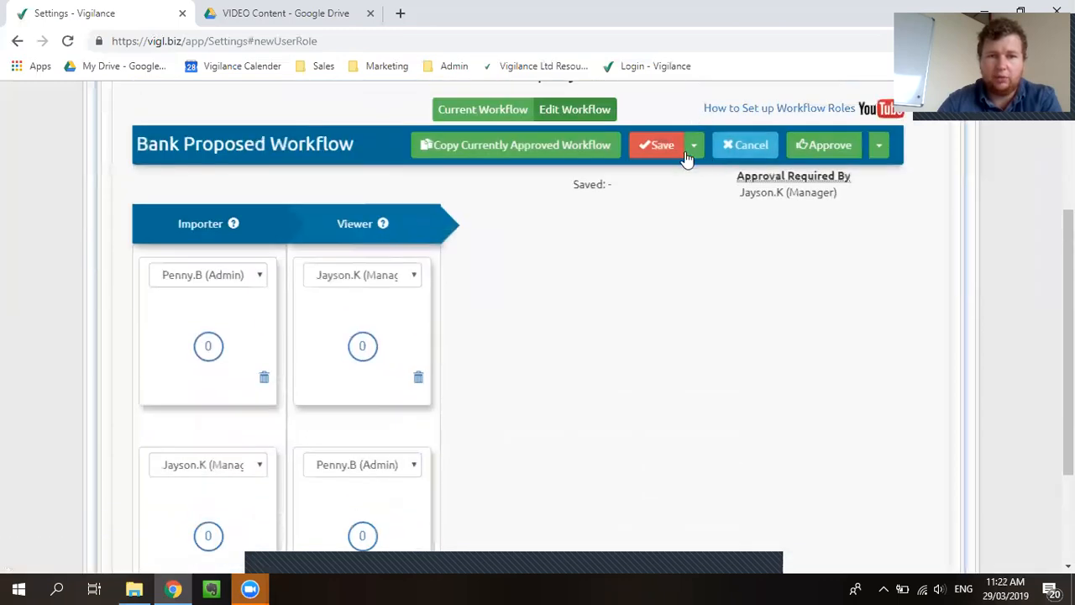
left_click(813, 148)
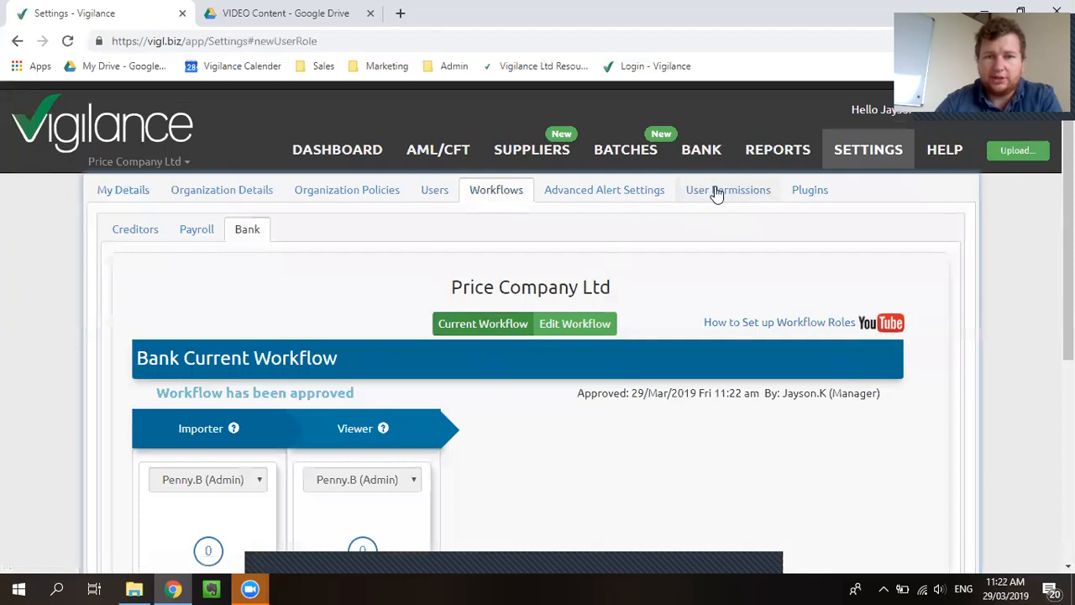
Examine the manager's Standard Permissions and AML/CFT Permissions in the user permission settings
left_click(718, 191)
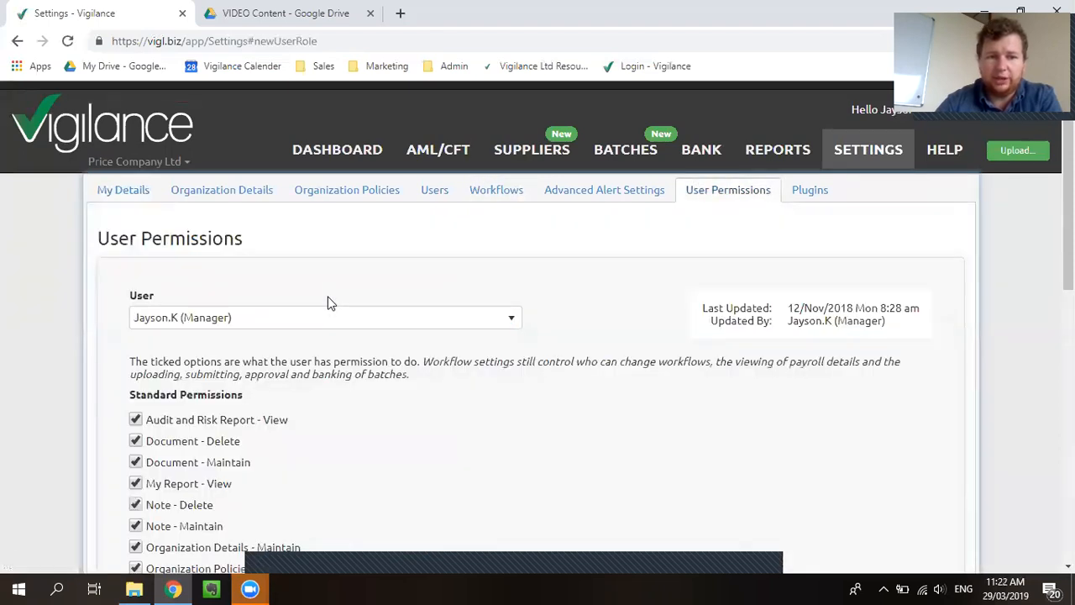
scroll(328, 303, "down", 3)
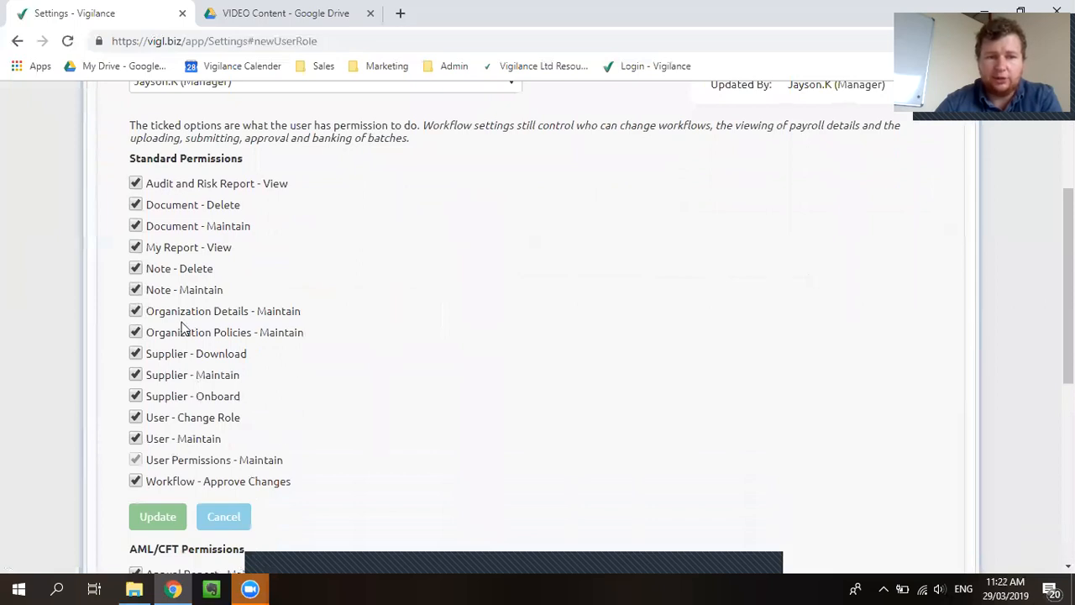
scroll(183, 329, "down", 1)
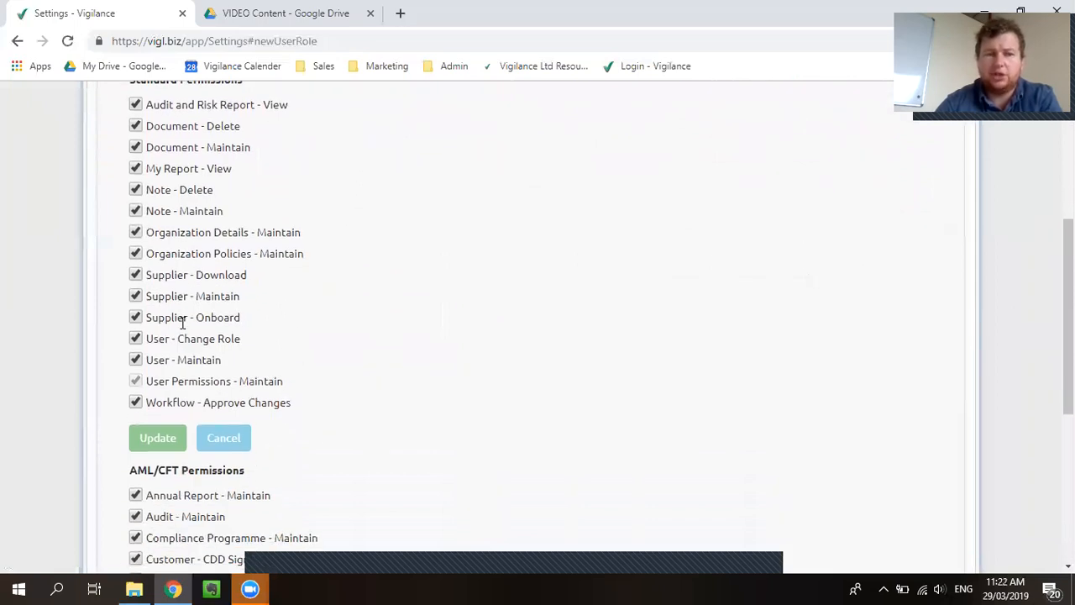
scroll(183, 324, "down", 4)
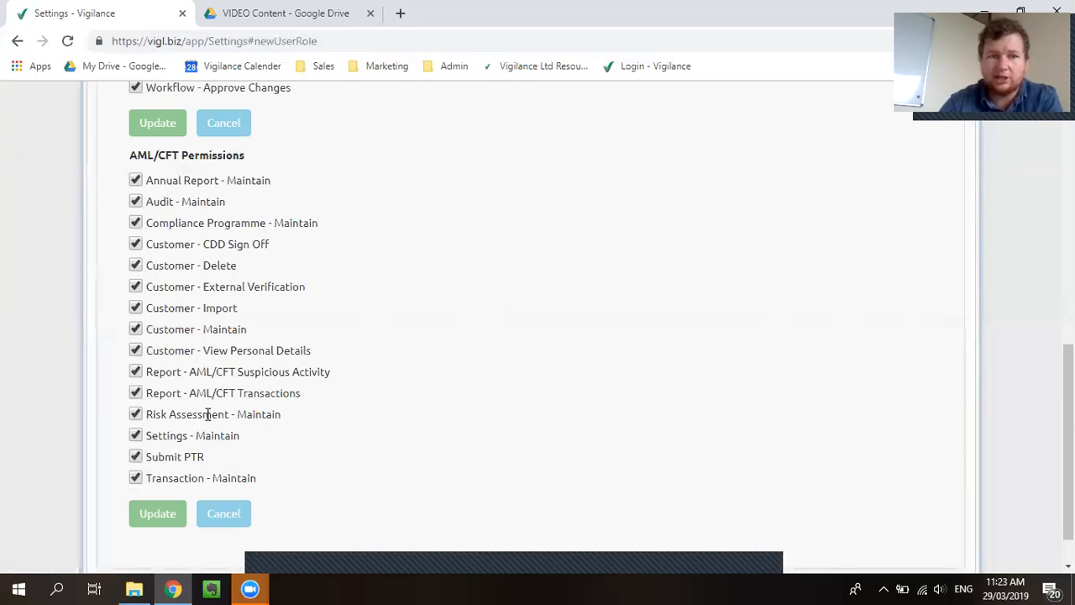
scroll(209, 411, "down", 1)
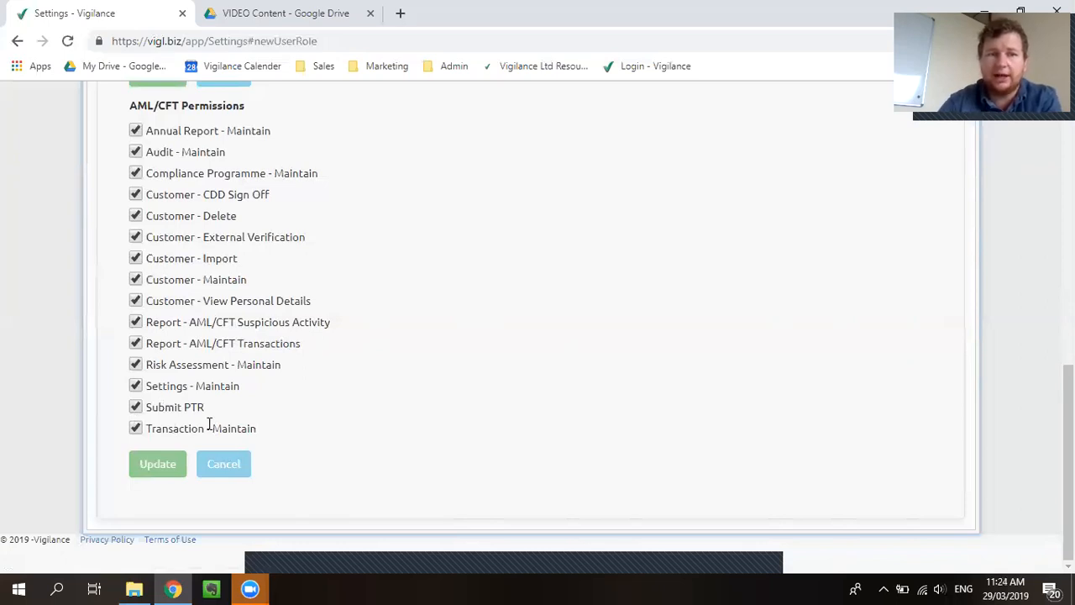
Turn the manager's Customer - Import permission off and back on without updating the permissions
left_click(137, 261)
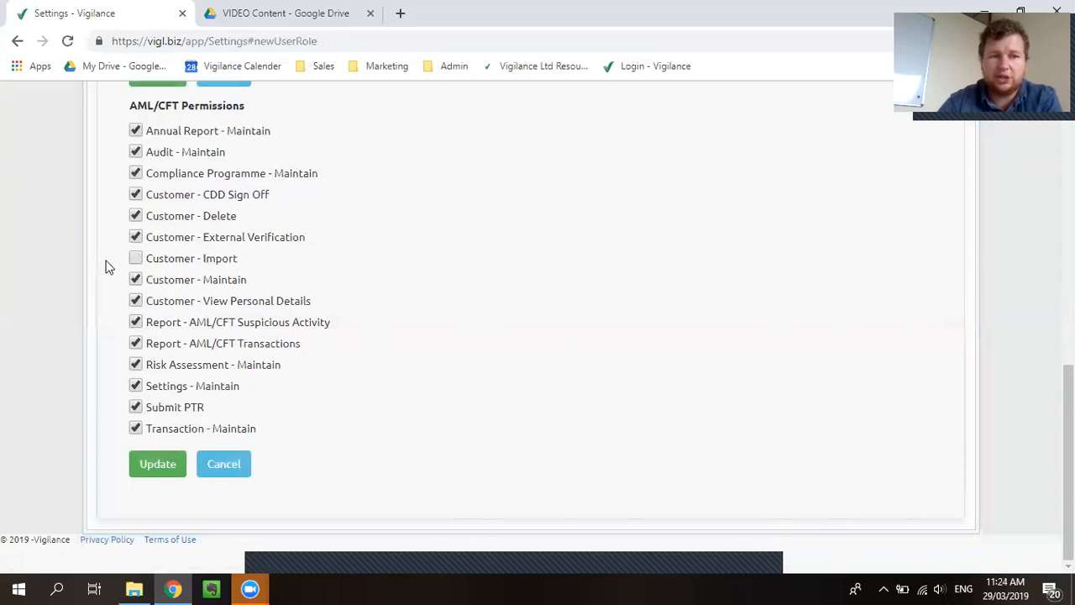
left_click(138, 259)
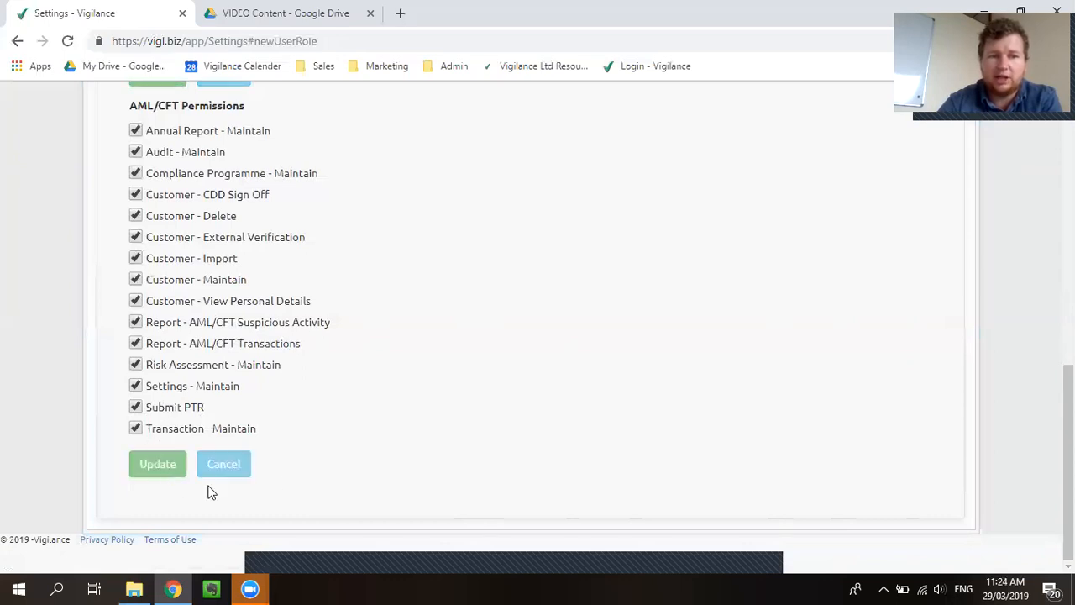
scroll(293, 479, "up", 10)
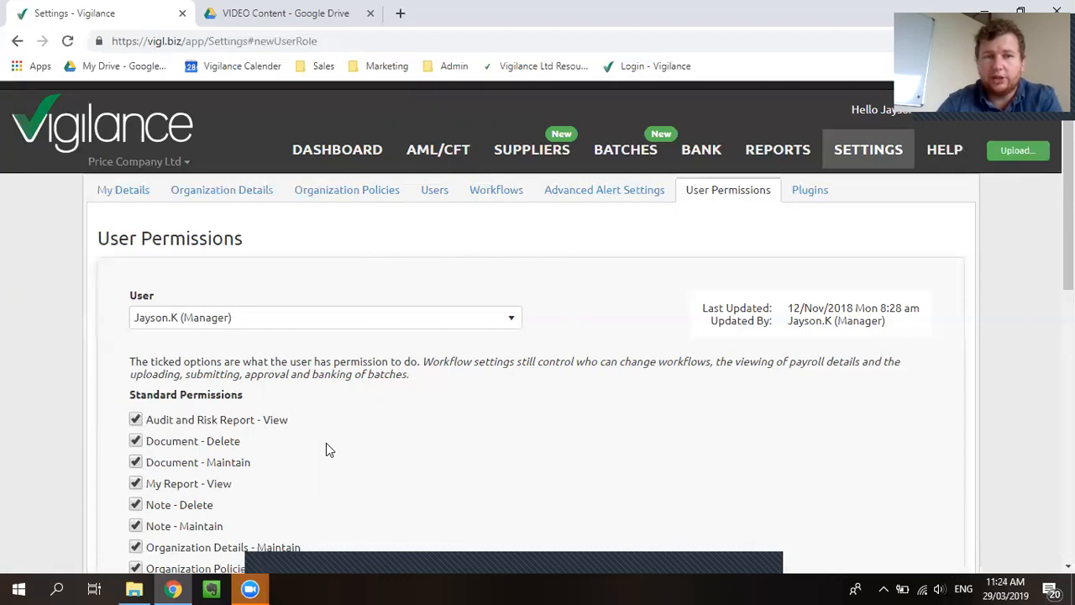
Open the AML/CFT Settings and examine the reporting entity and supervisor details, customer CDD review intervals and transaction filters
left_click(443, 161)
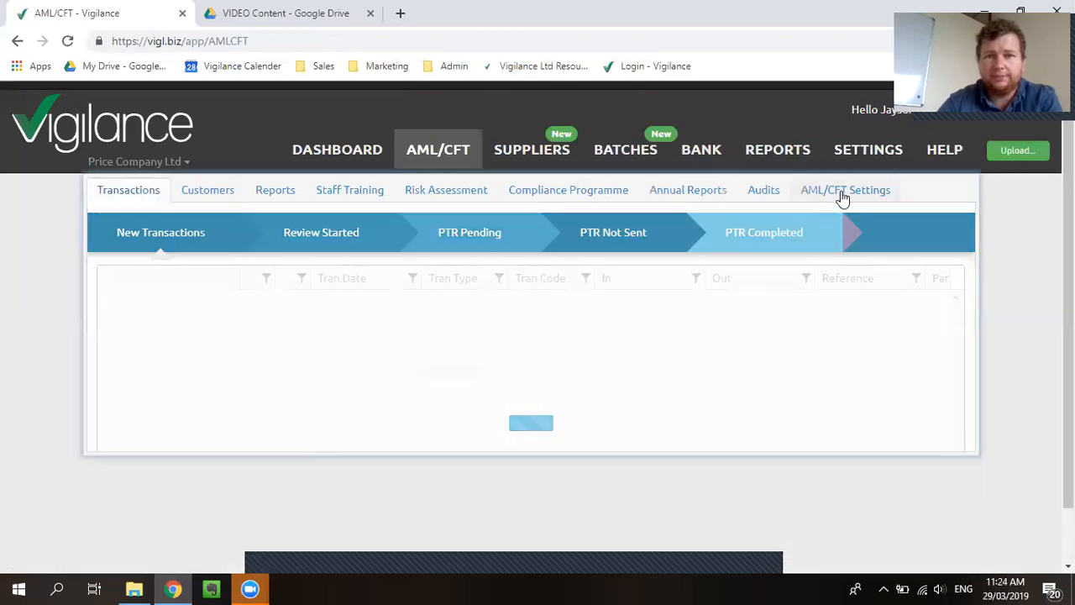
left_click(843, 193)
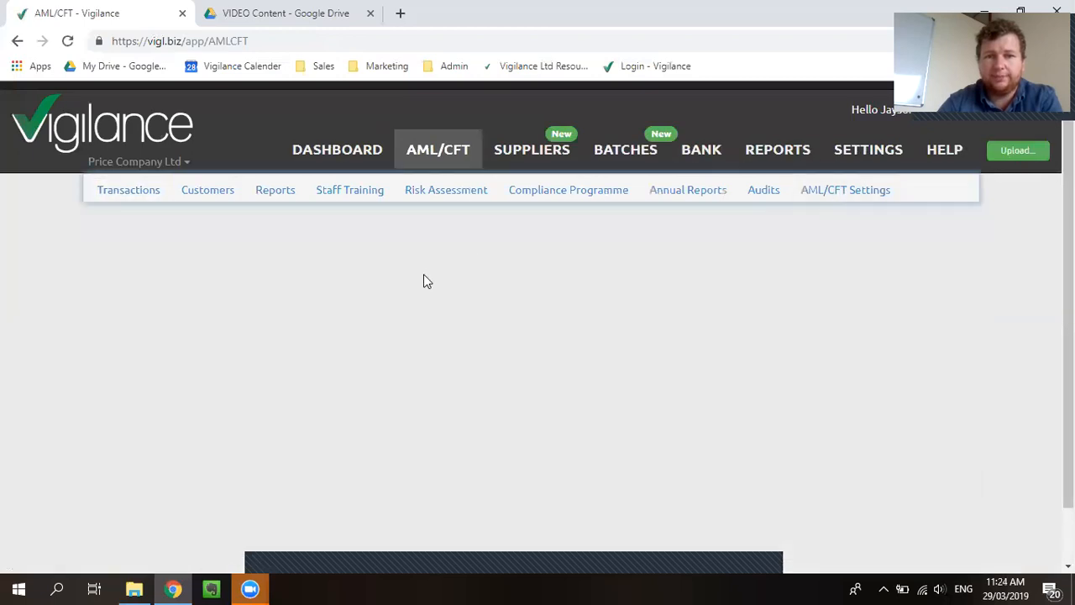
scroll(216, 311, "down", 1)
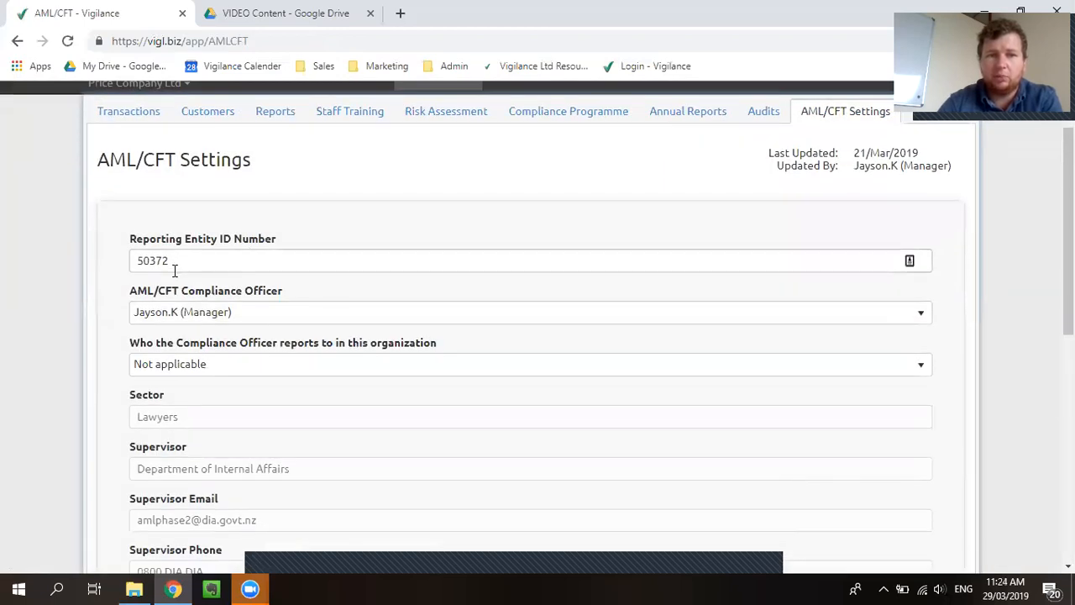
scroll(177, 273, "down", 1)
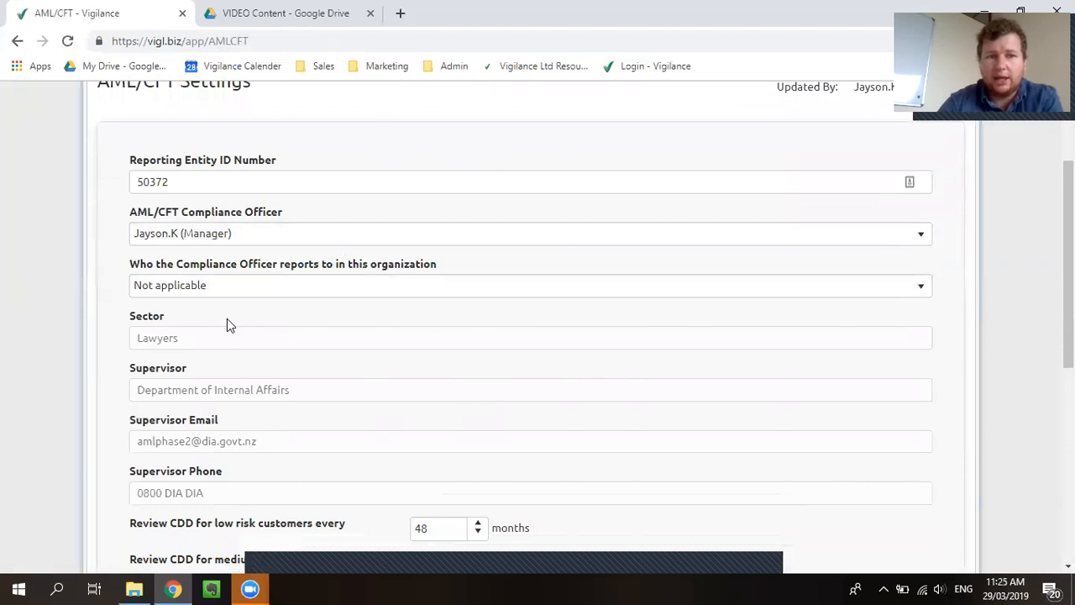
scroll(288, 324, "down", 1)
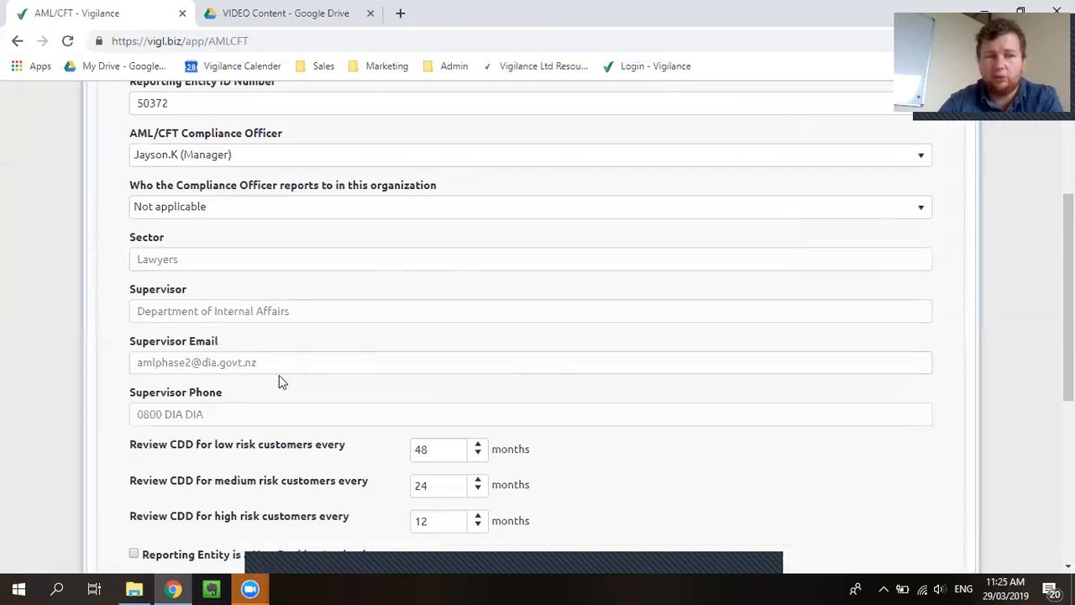
scroll(359, 398, "down", 1)
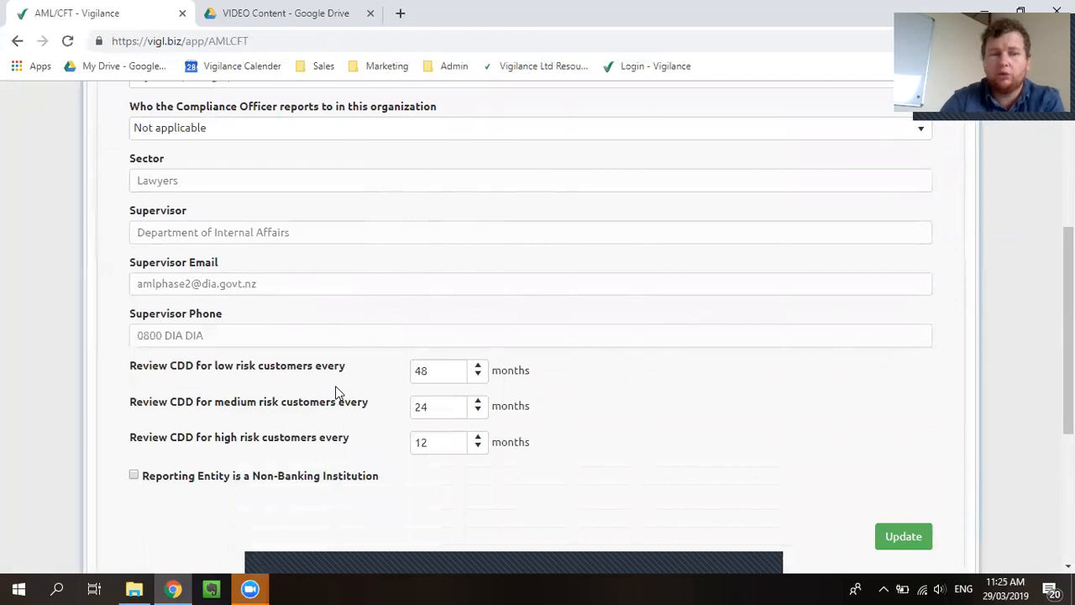
scroll(336, 387, "down", 1)
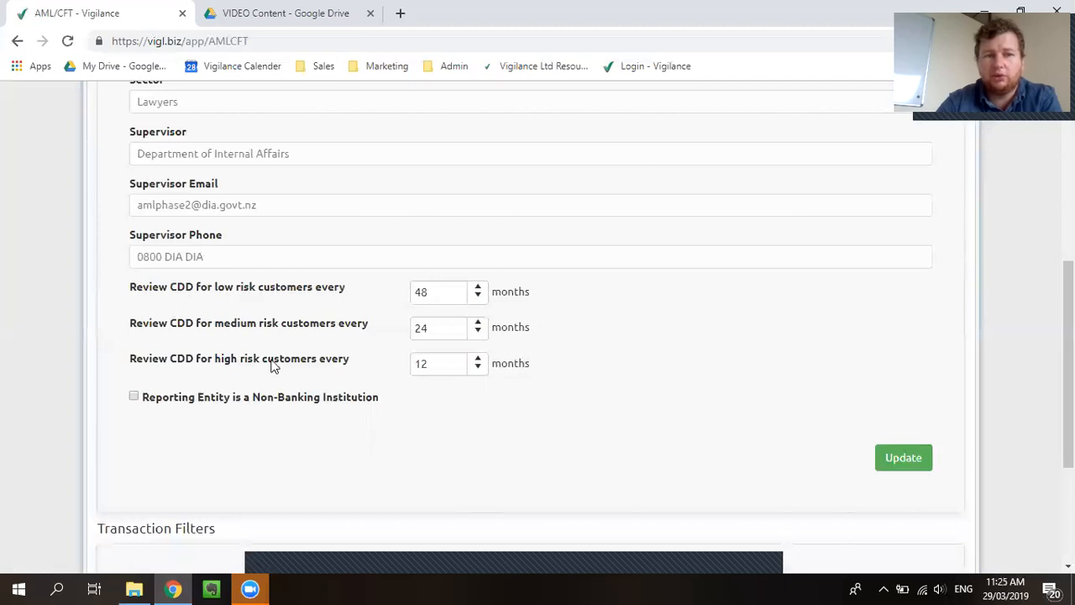
scroll(483, 378, "down", 1)
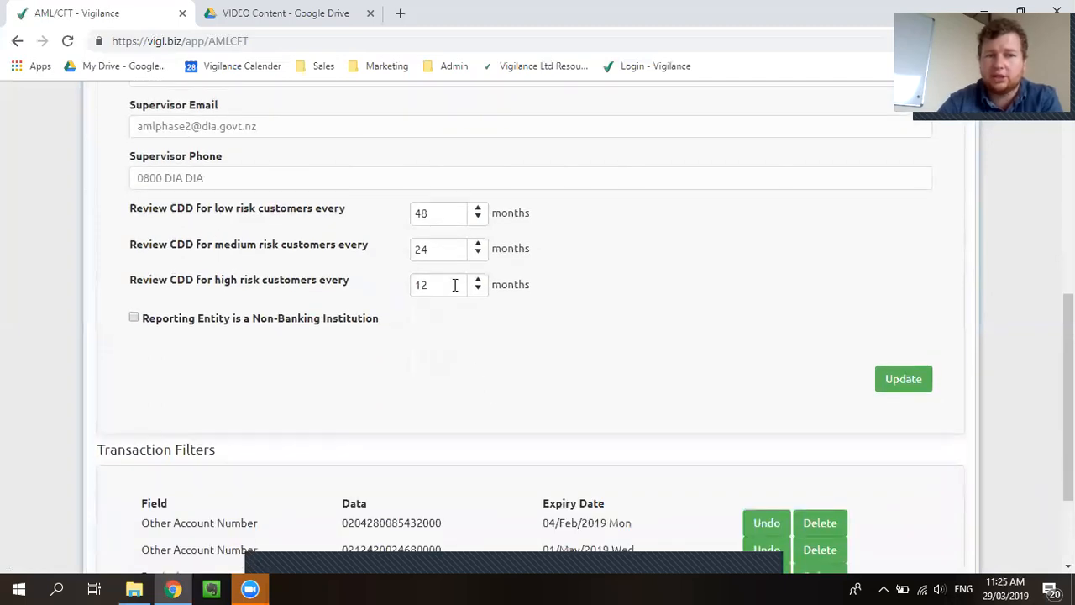
scroll(451, 308, "down", 2)
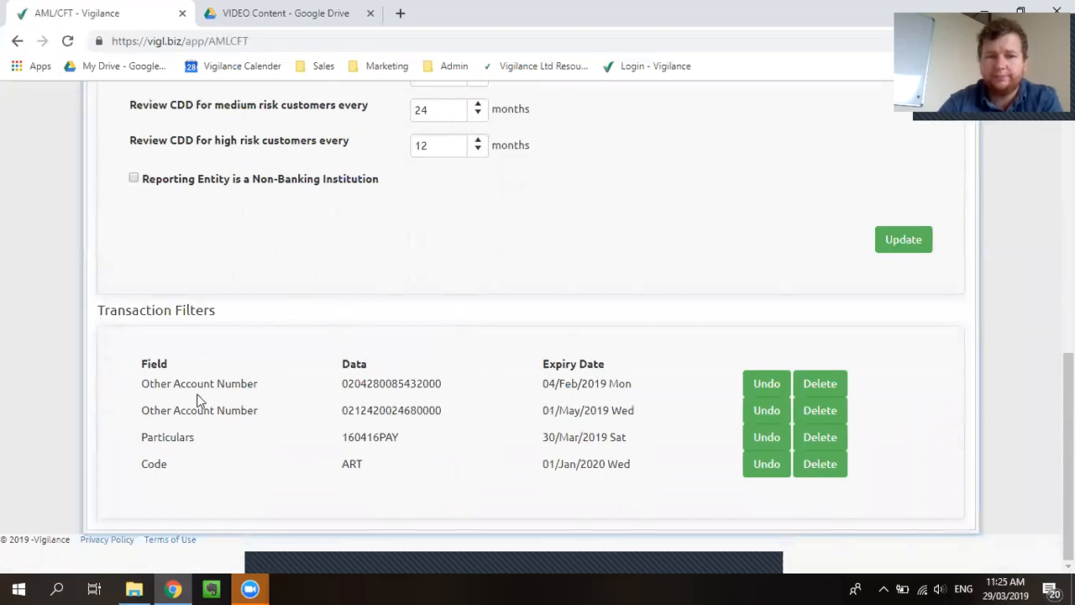
scroll(199, 400, "up", 10)
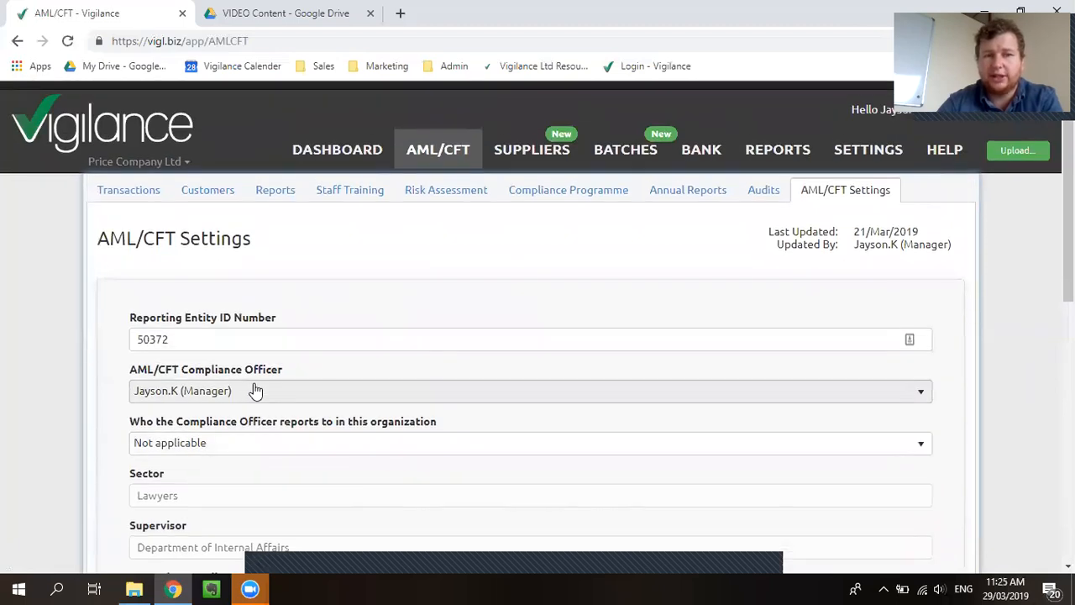